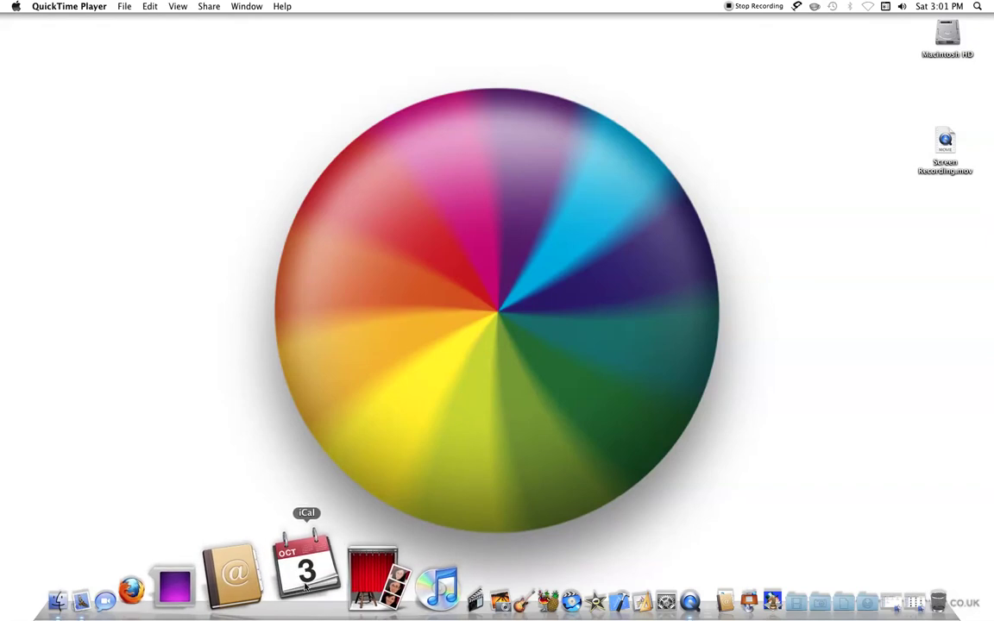
Launch iCal and iTunes from the Dock, then show all open windows in Exposé.
click(304, 587)
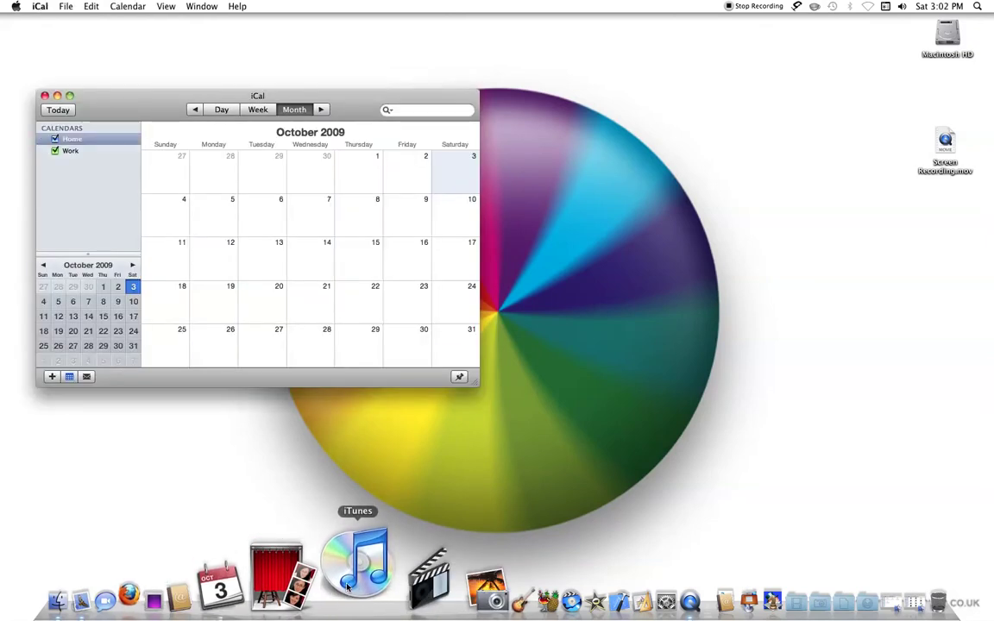
click(348, 586)
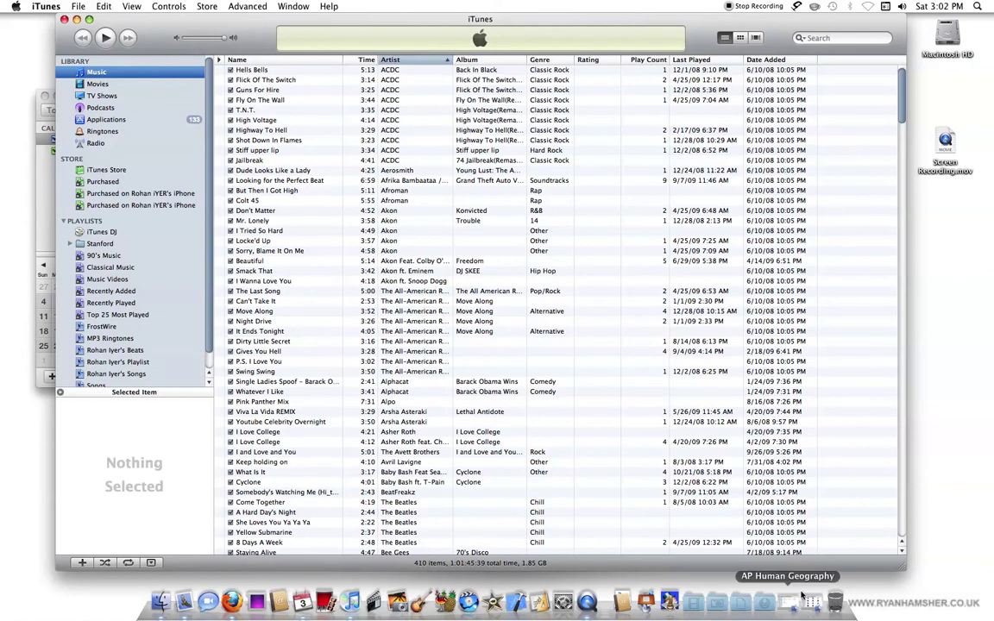
key(F9)
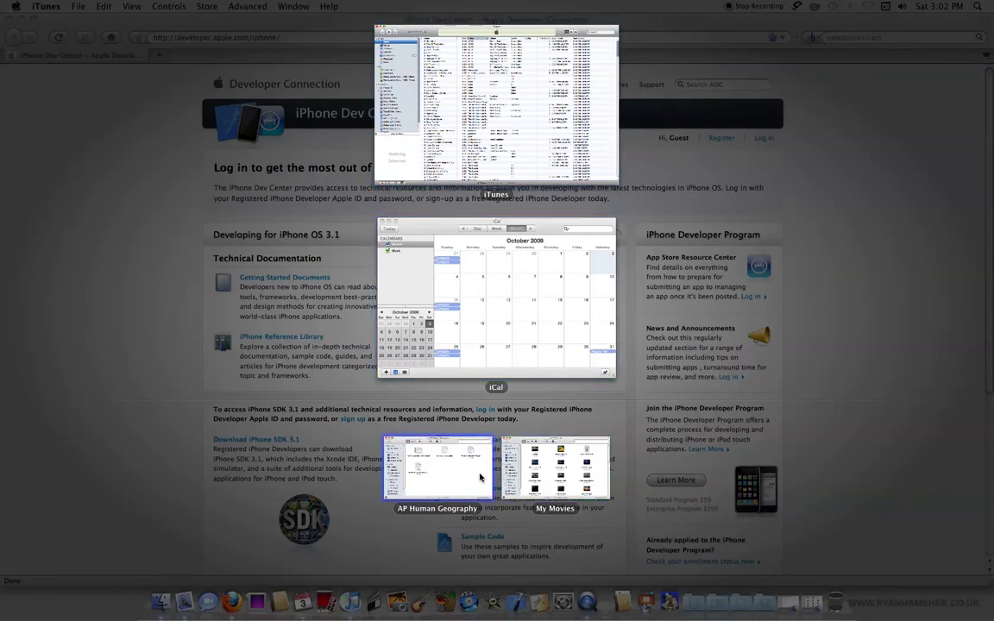
key(F9)
key(F9)
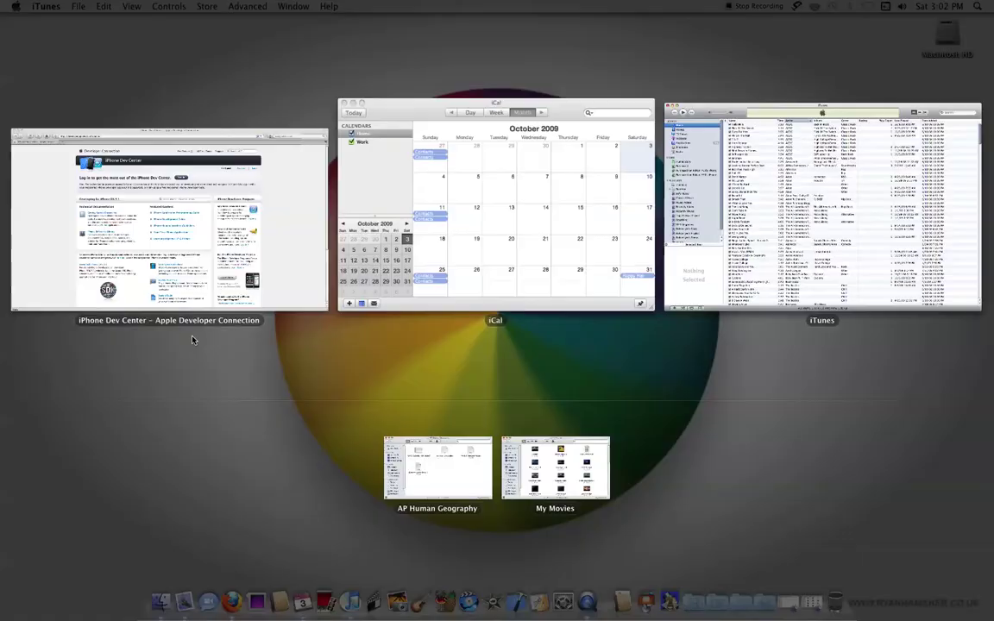
click(292, 200)
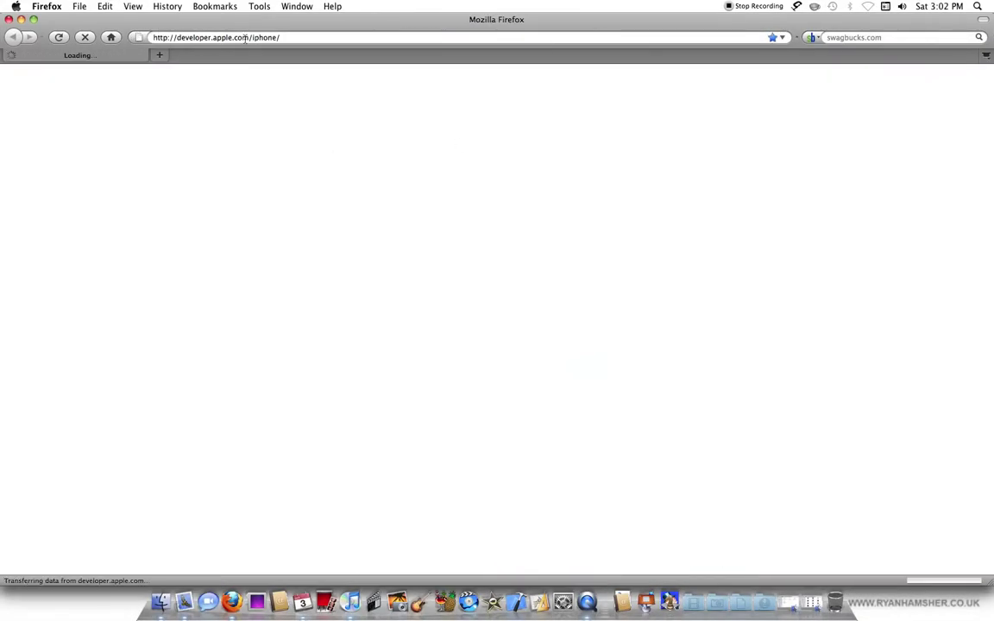
click(245, 38)
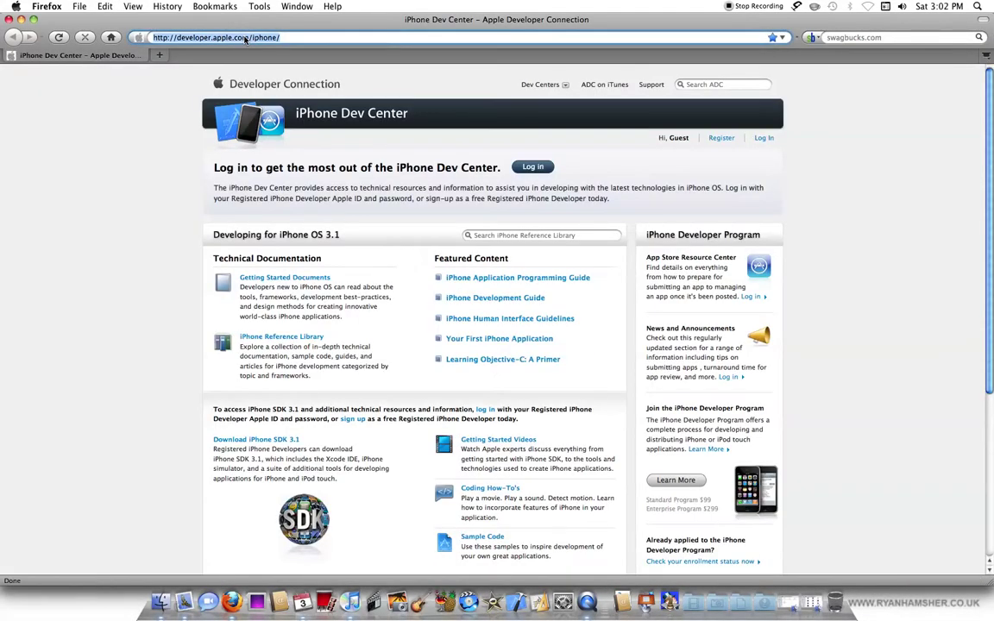
text(www.yahoo.com)
key(Return)
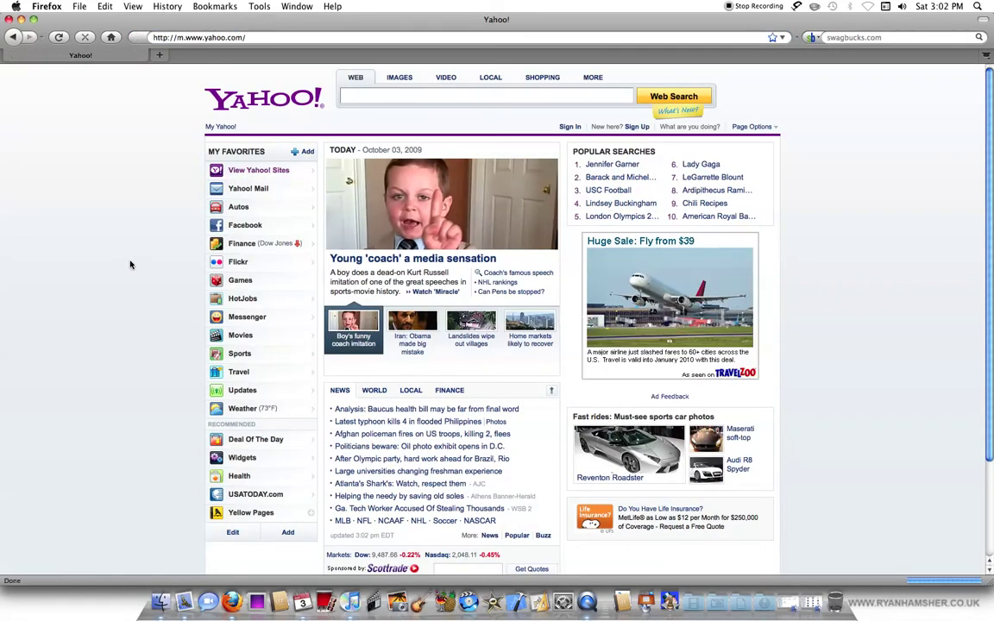
Use Exposé to switch between windows, ending with the iTunes library window in front.
key(F9)
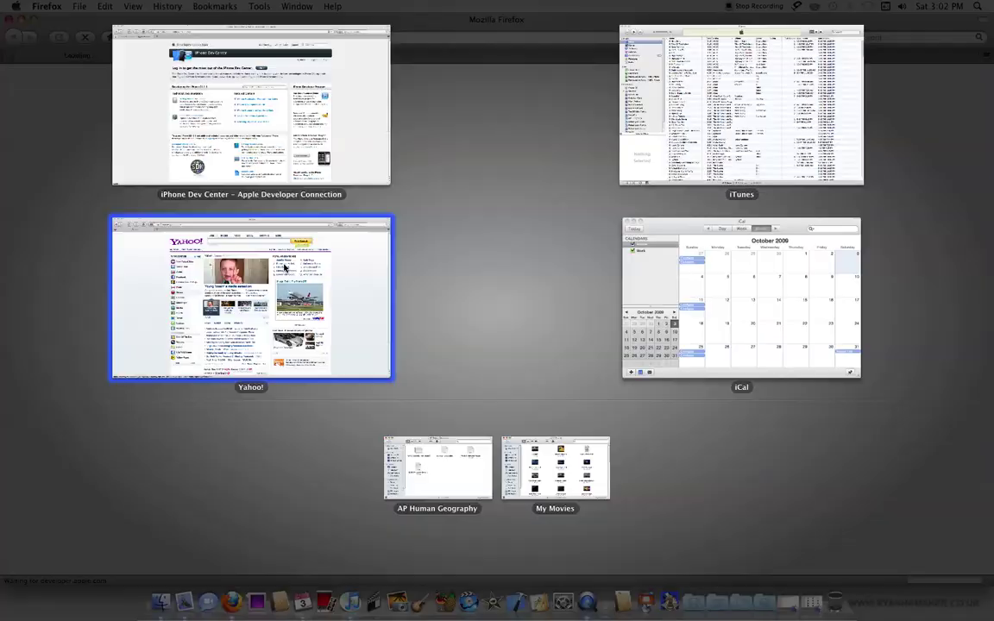
click(284, 268)
key(F9)
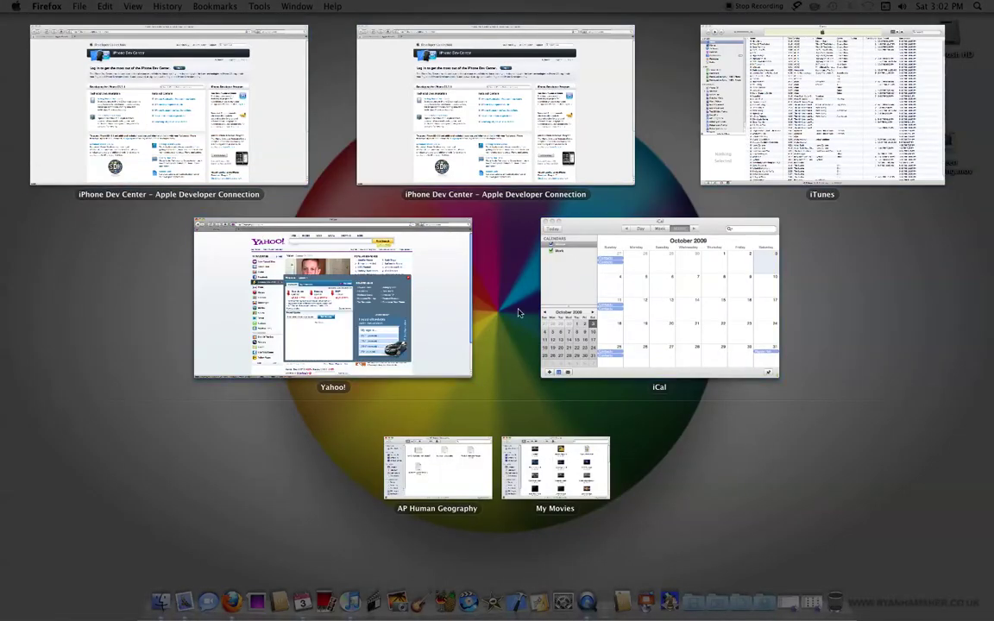
click(425, 224)
key(F9)
click(781, 180)
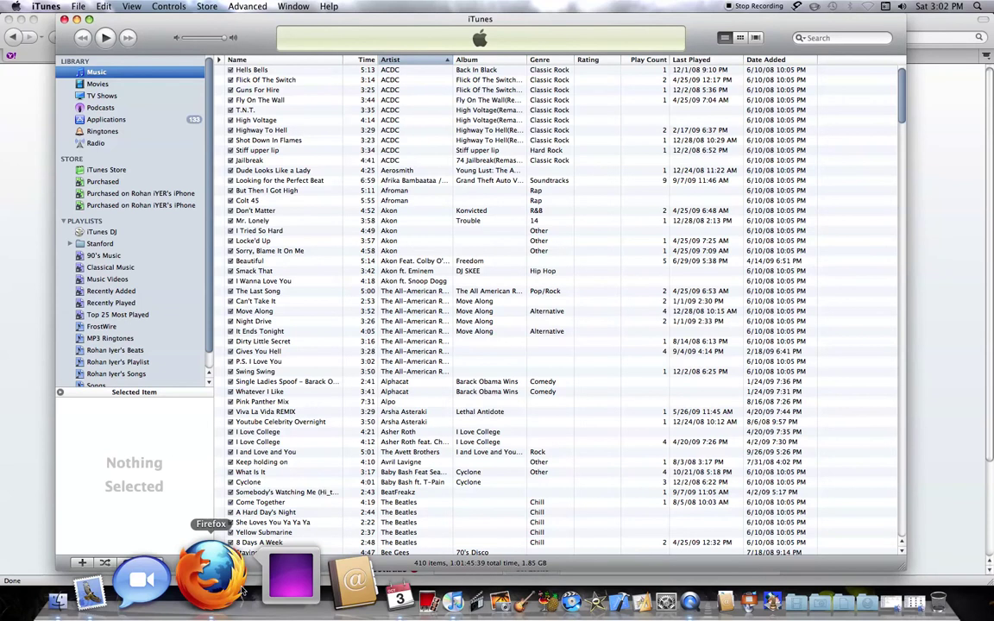
click(231, 589)
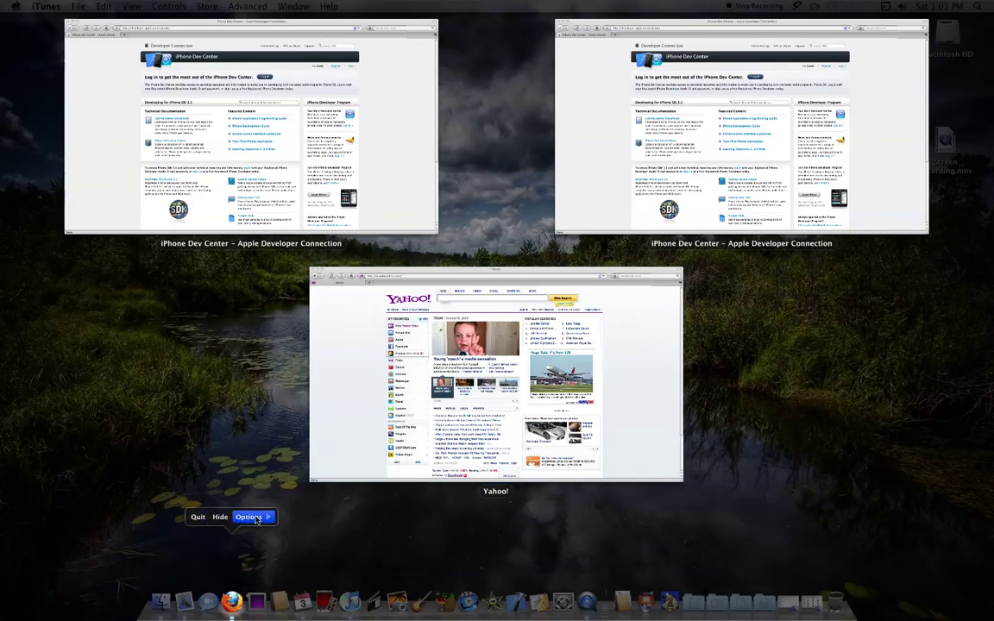
mouse_move(256, 520)
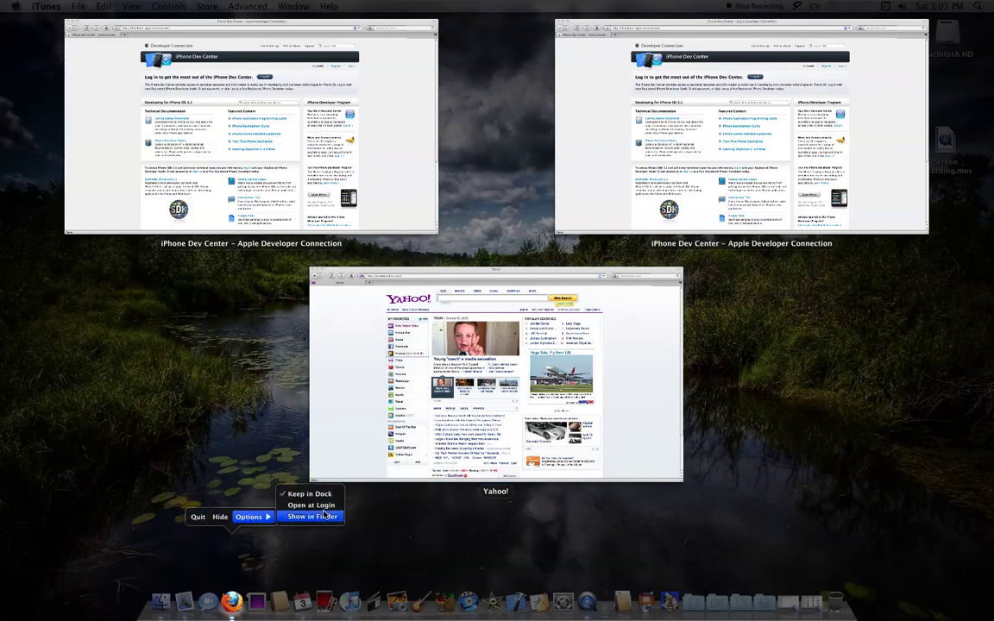
key(Escape)
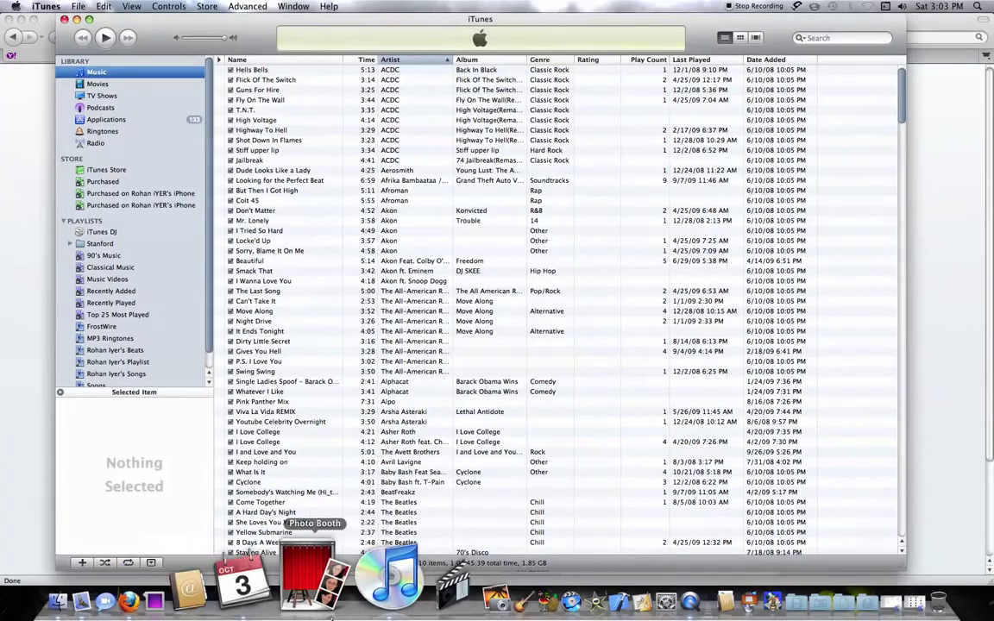
key(F9)
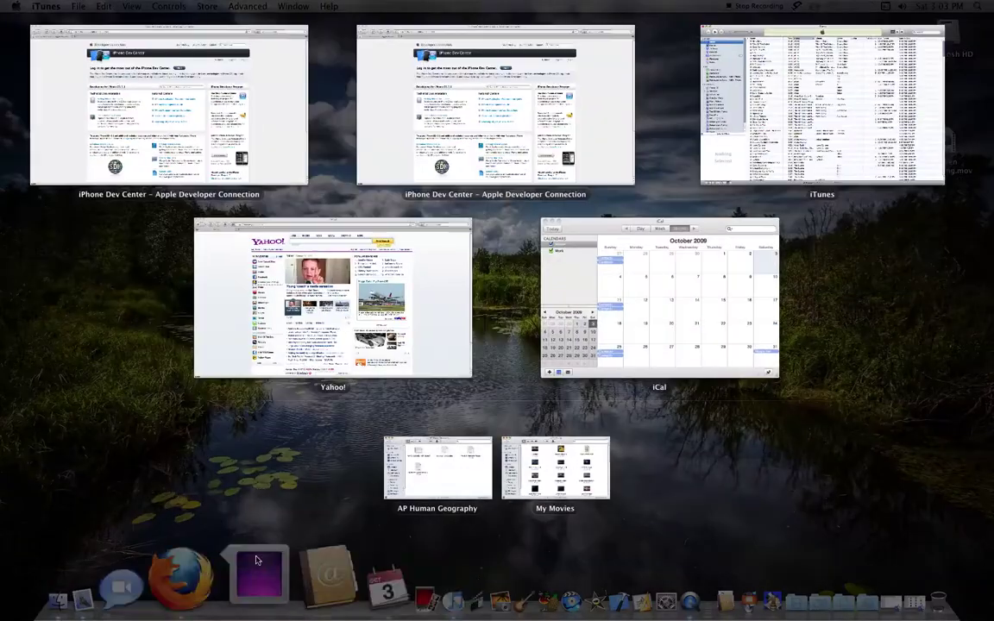
key(Escape)
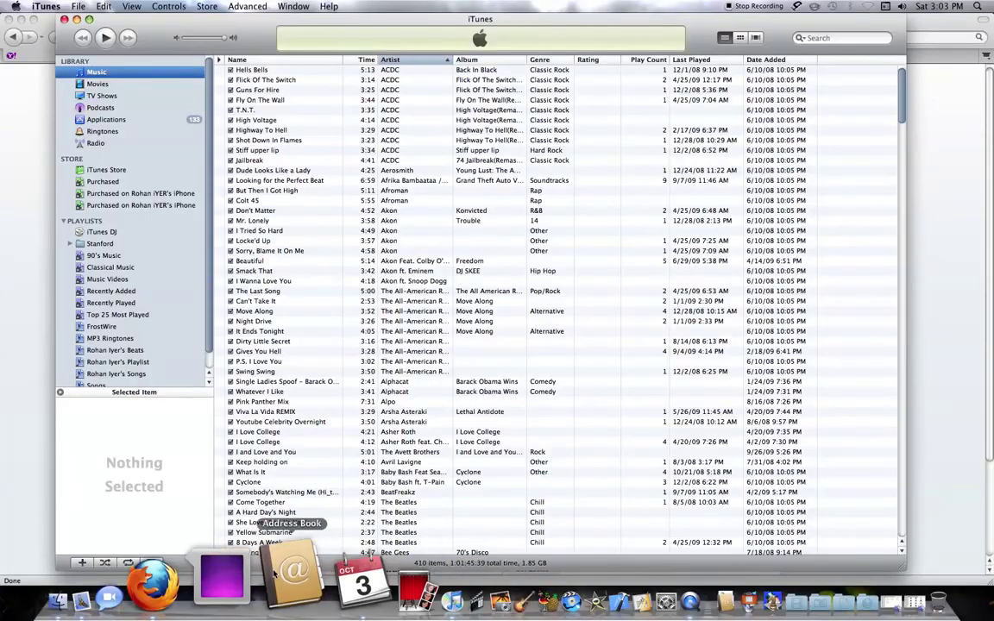
click(350, 592)
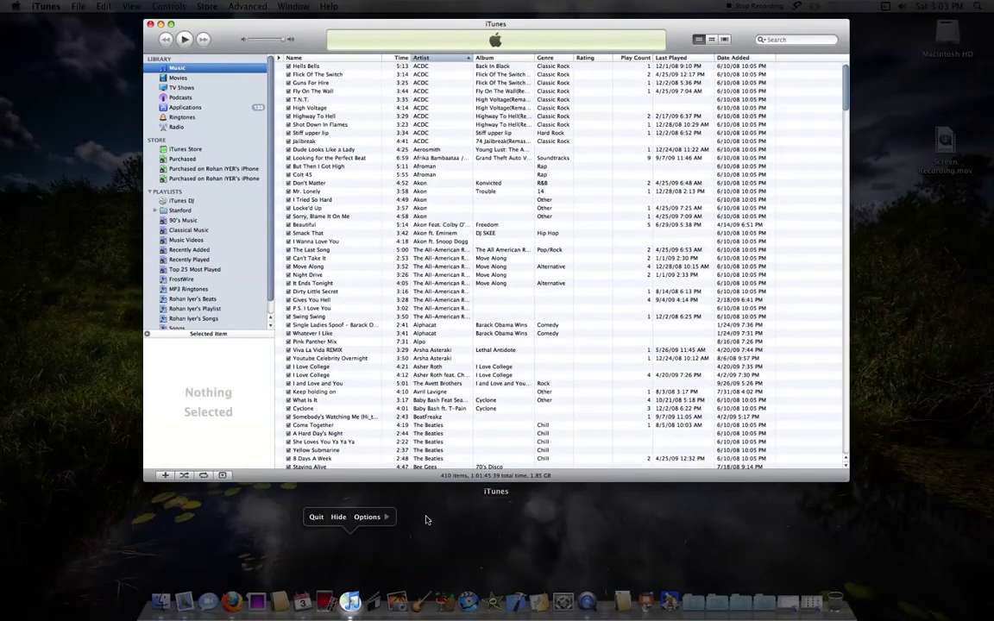
key(F9)
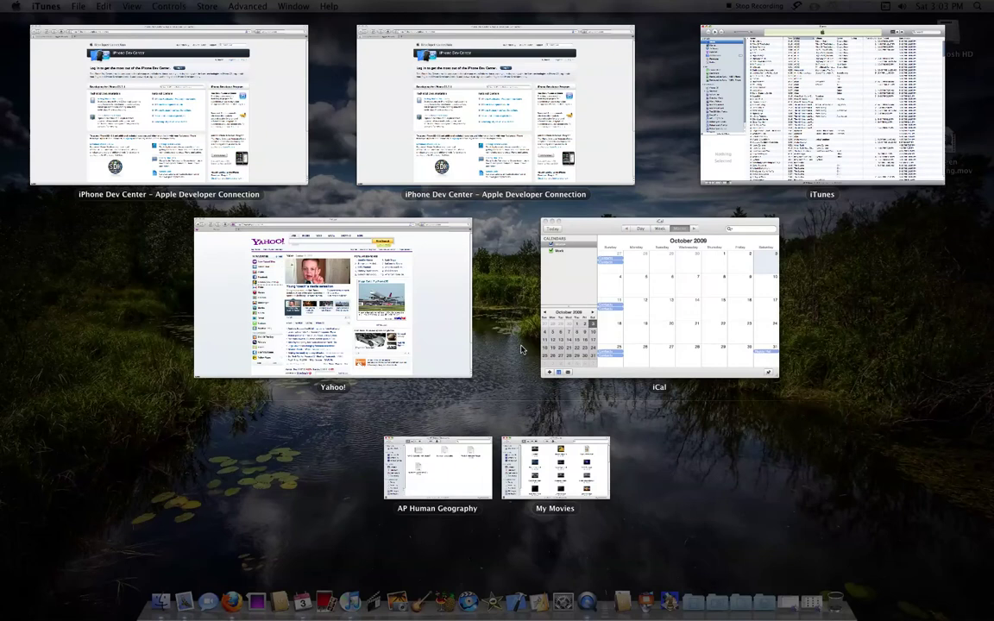
key(F9)
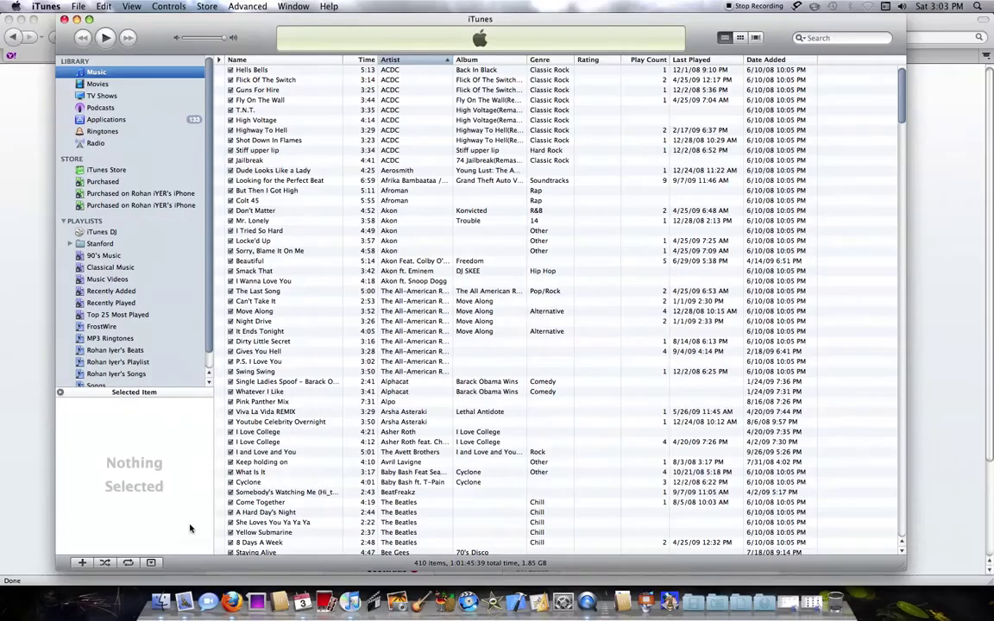
click(158, 601)
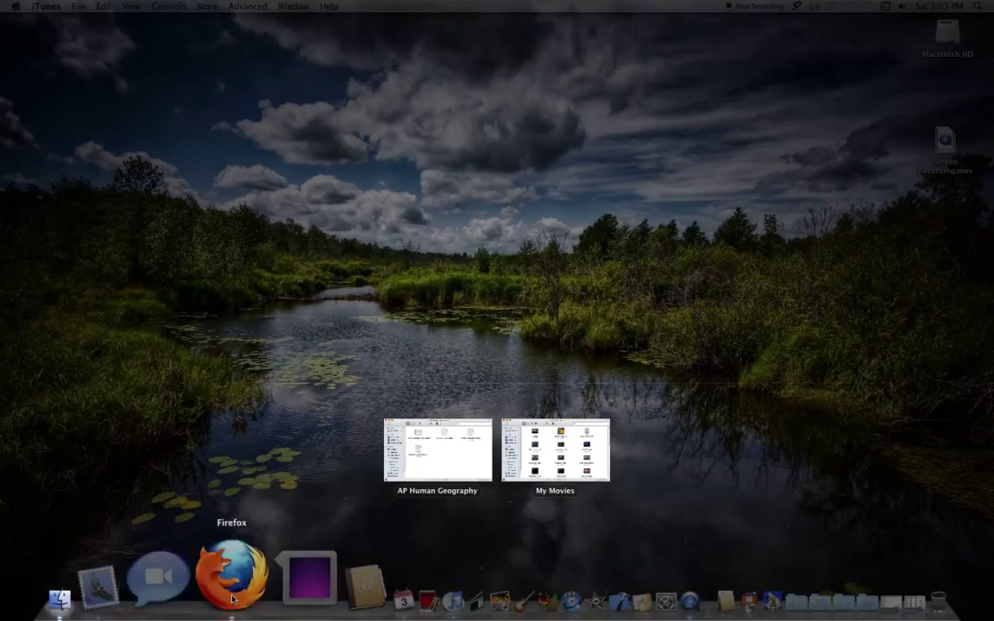
click(155, 595)
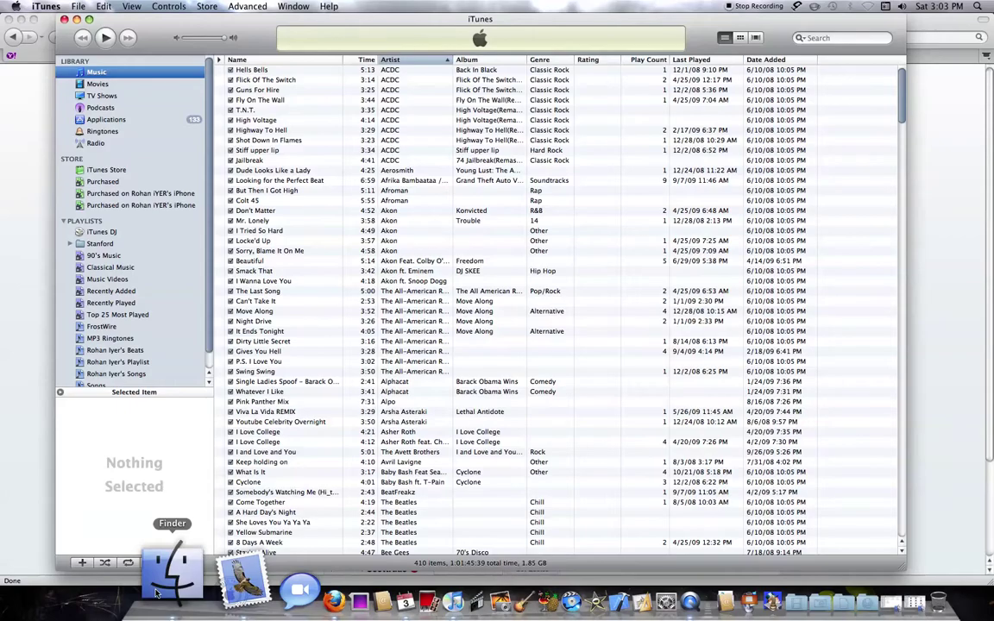
click(155, 594)
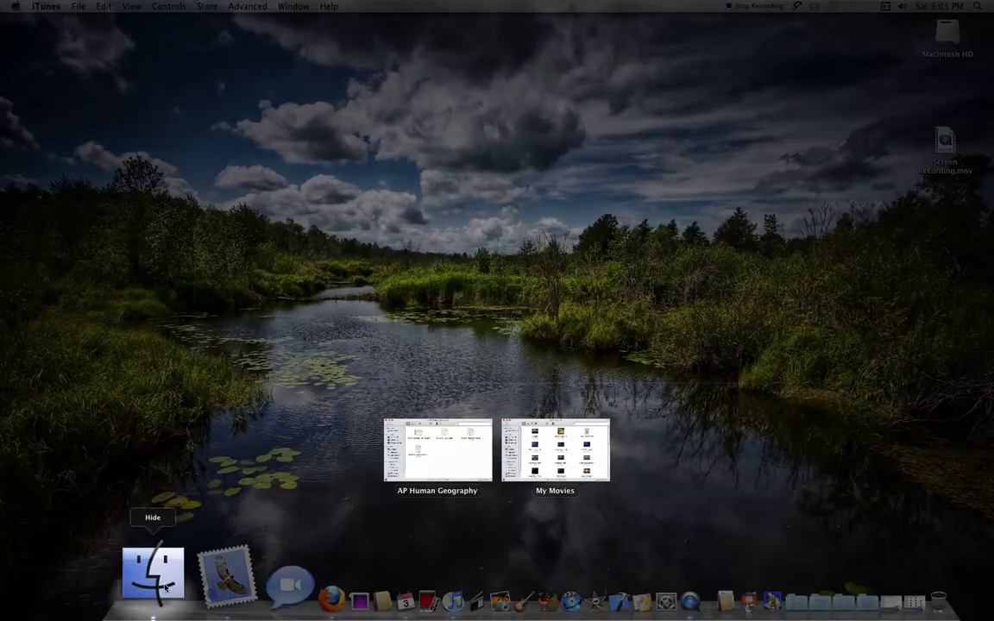
click(167, 588)
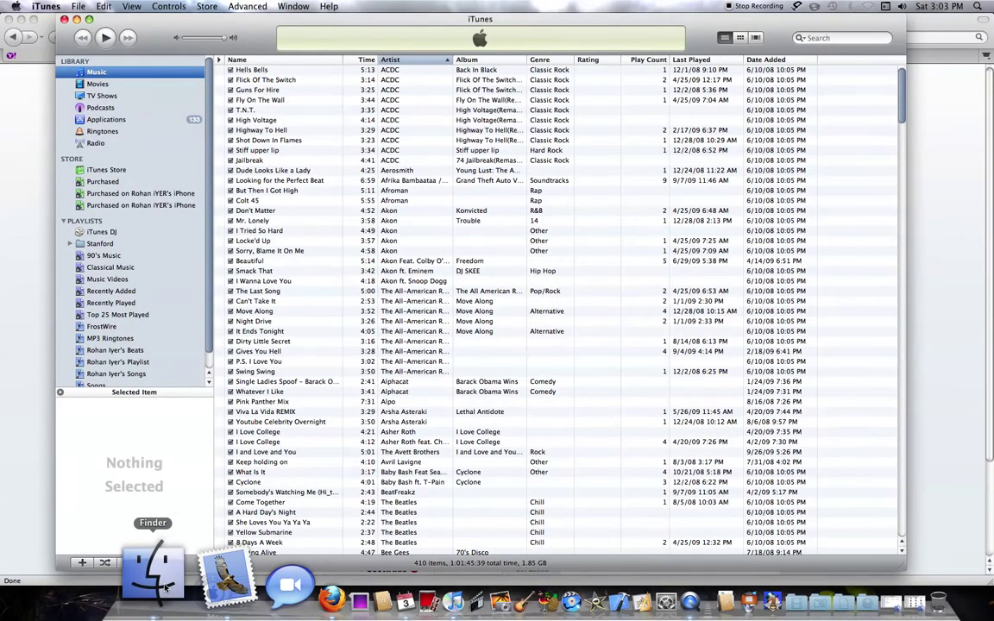
click(166, 587)
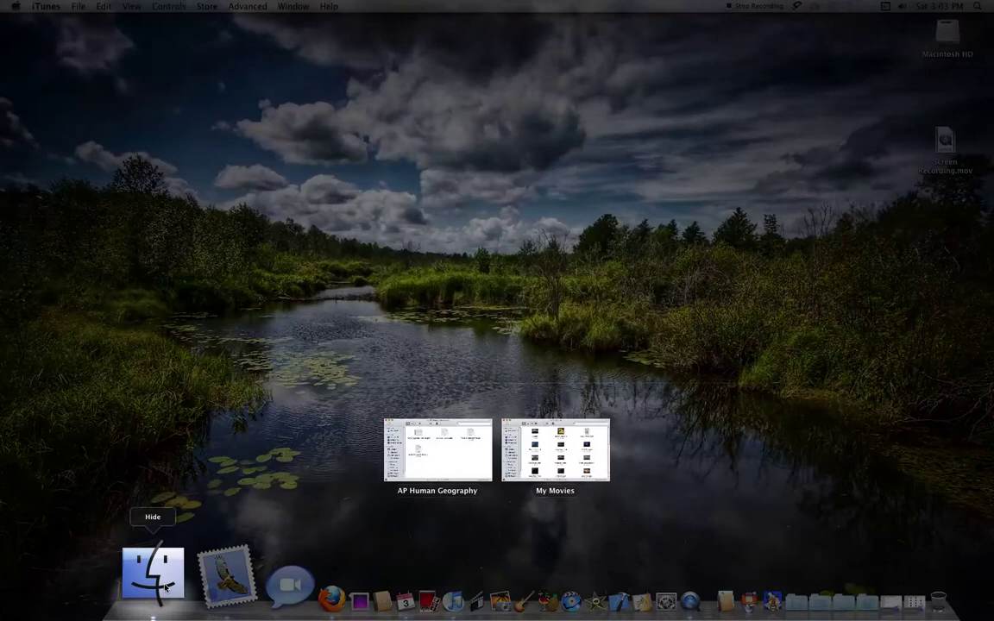
click(166, 588)
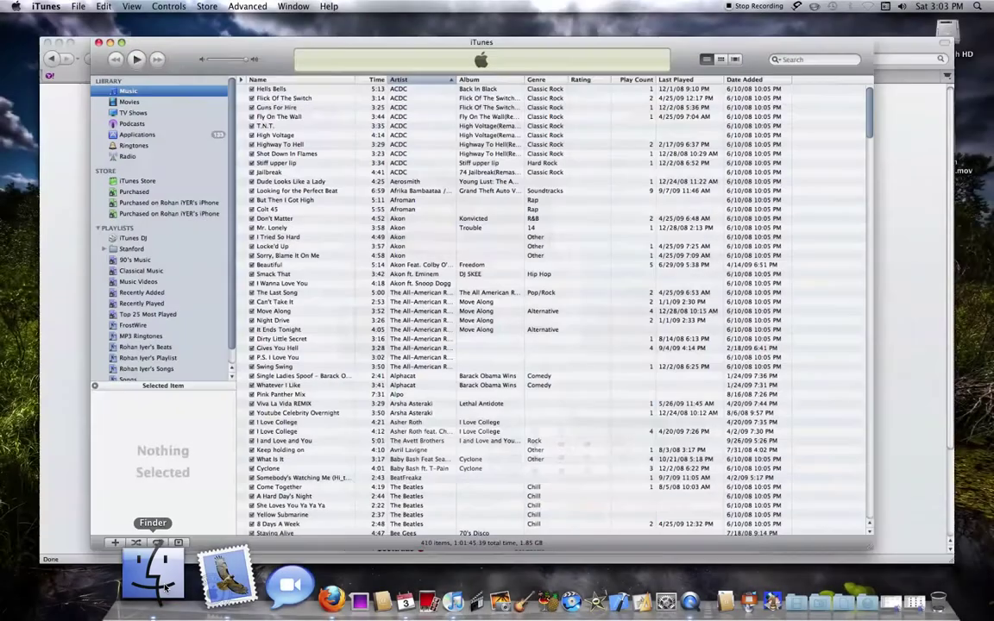
click(166, 587)
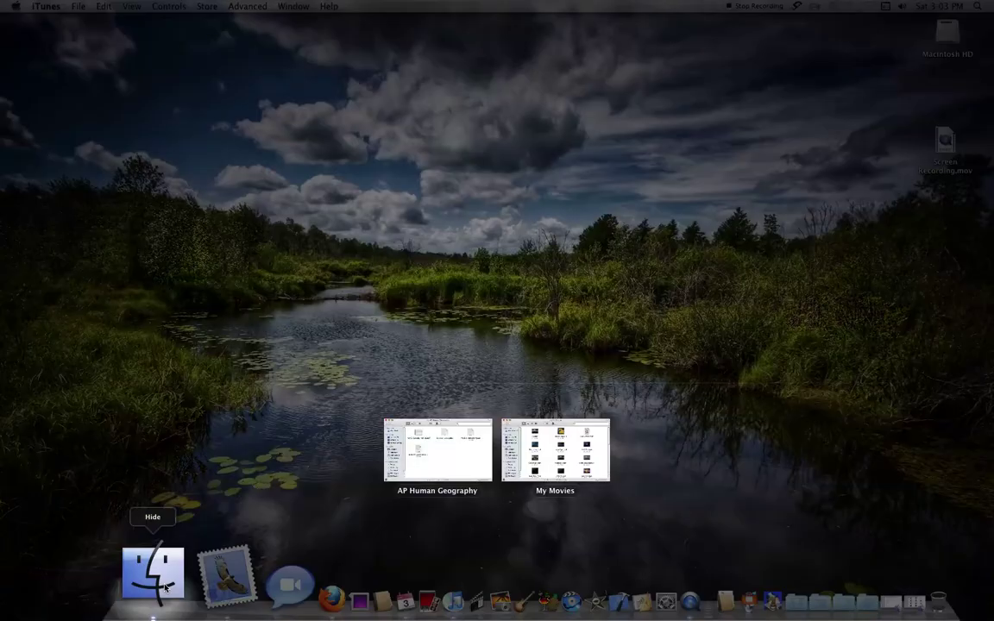
click(167, 587)
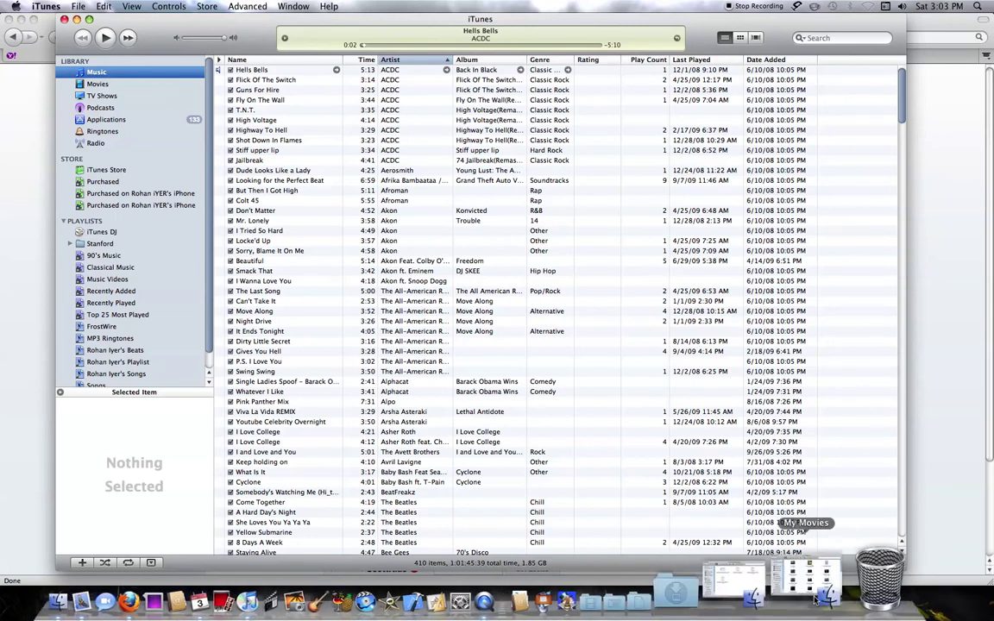
Restore My Movies, enlarge its icons, play Accepted.MP4 as an in-icon preview, then shrink icons.
click(816, 599)
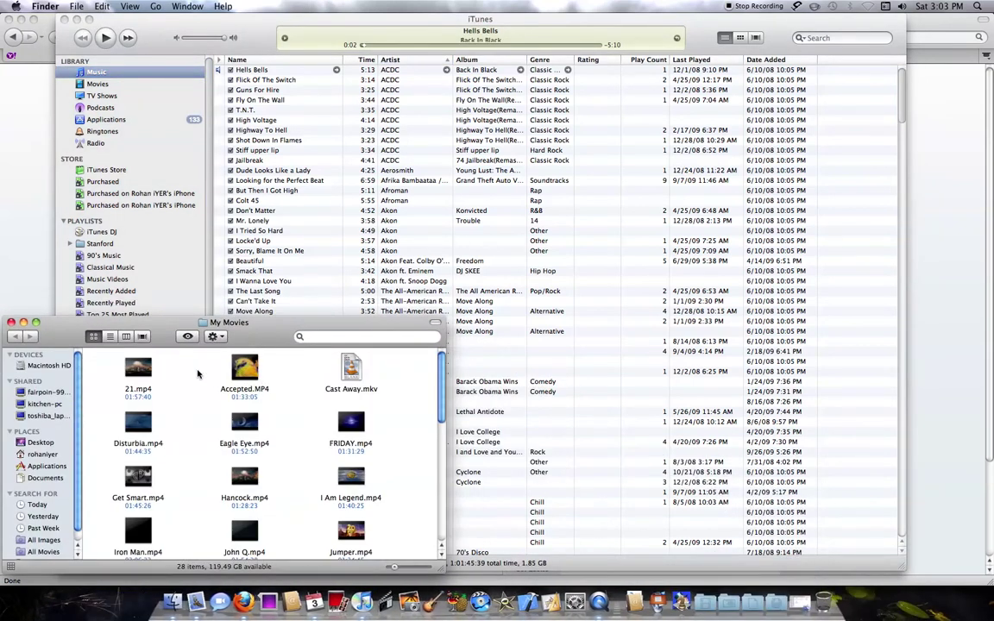
drag(263, 323, 366, 264)
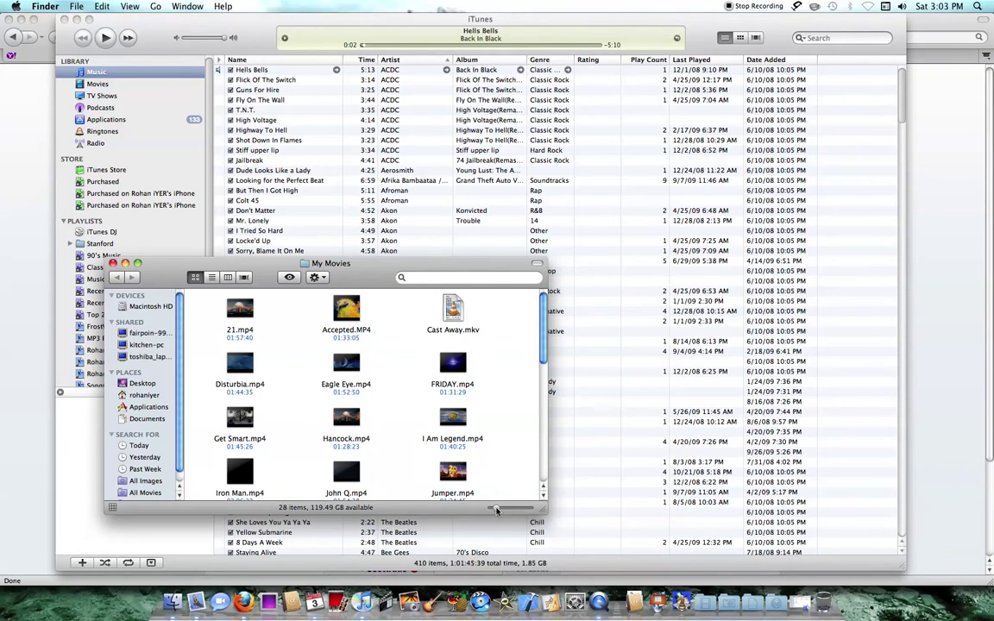
drag(494, 510, 518, 511)
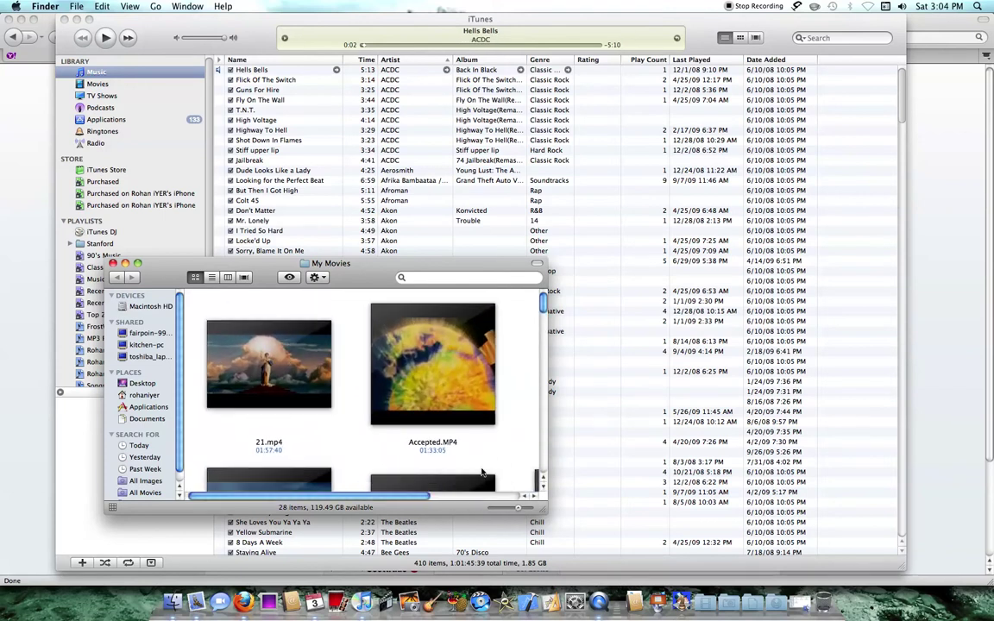
scroll(288, 410, left, 3)
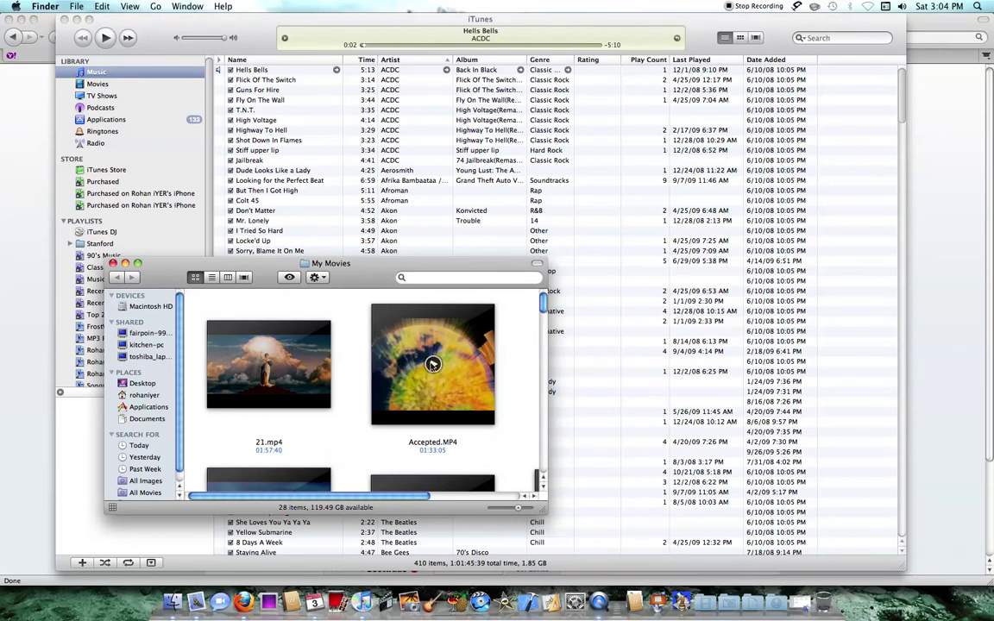
click(432, 365)
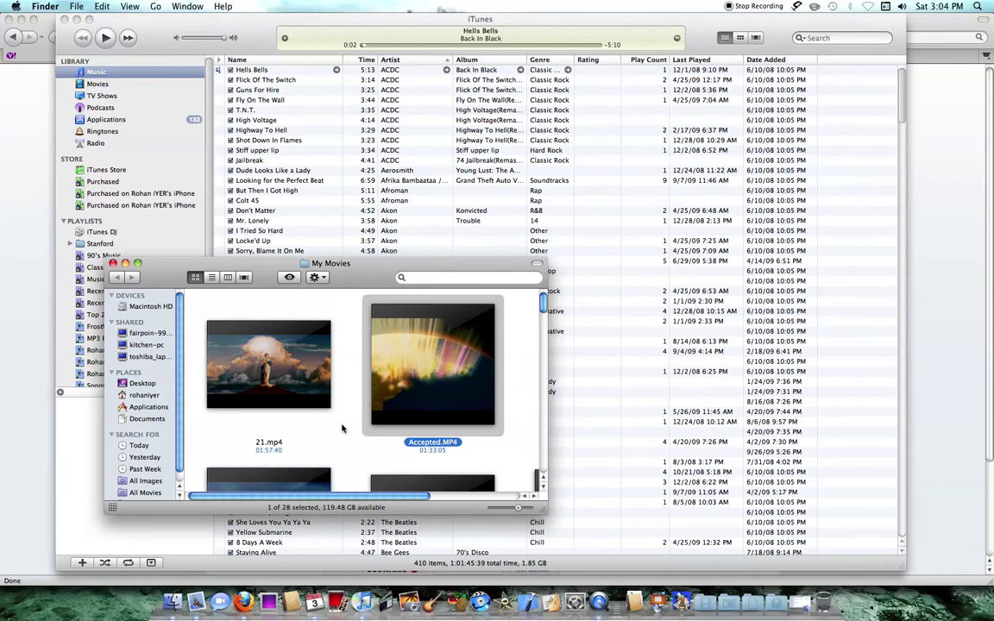
drag(518, 511, 497, 512)
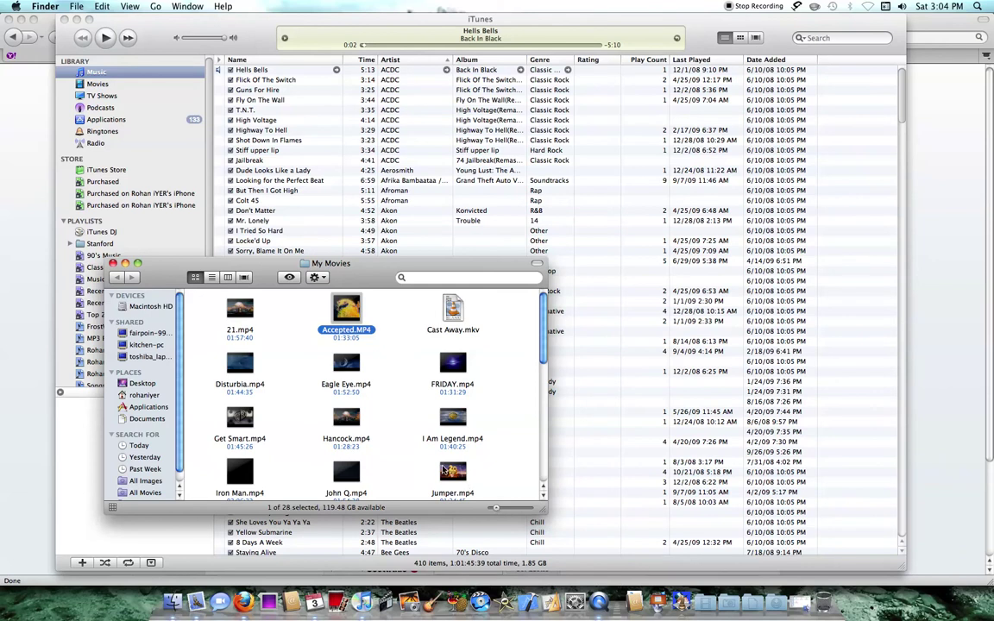
click(376, 400)
Close My Movies, restore the AP Human Geography window and enlarge its icons.
click(124, 263)
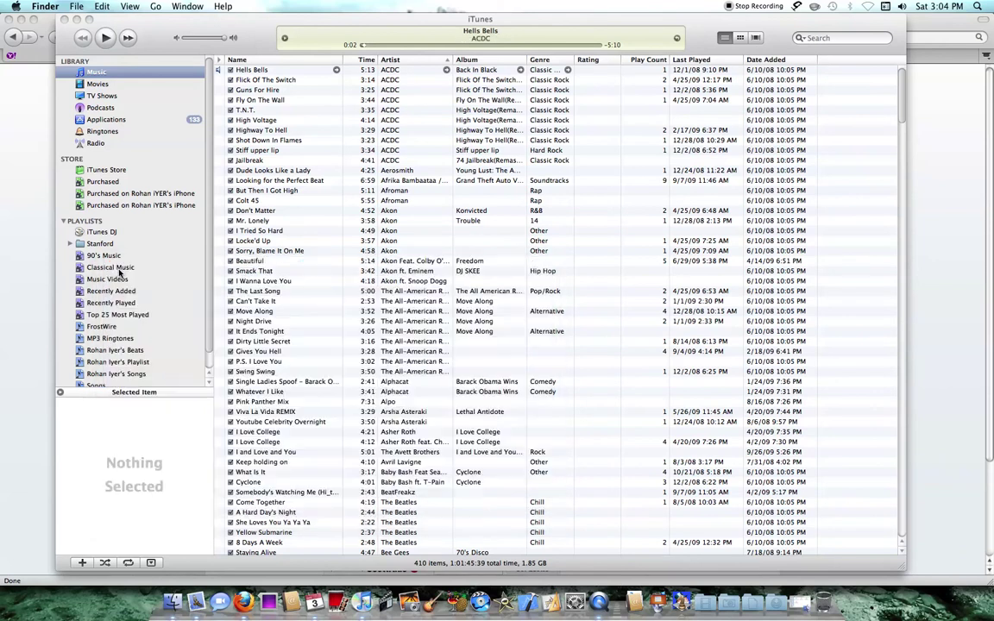
click(792, 603)
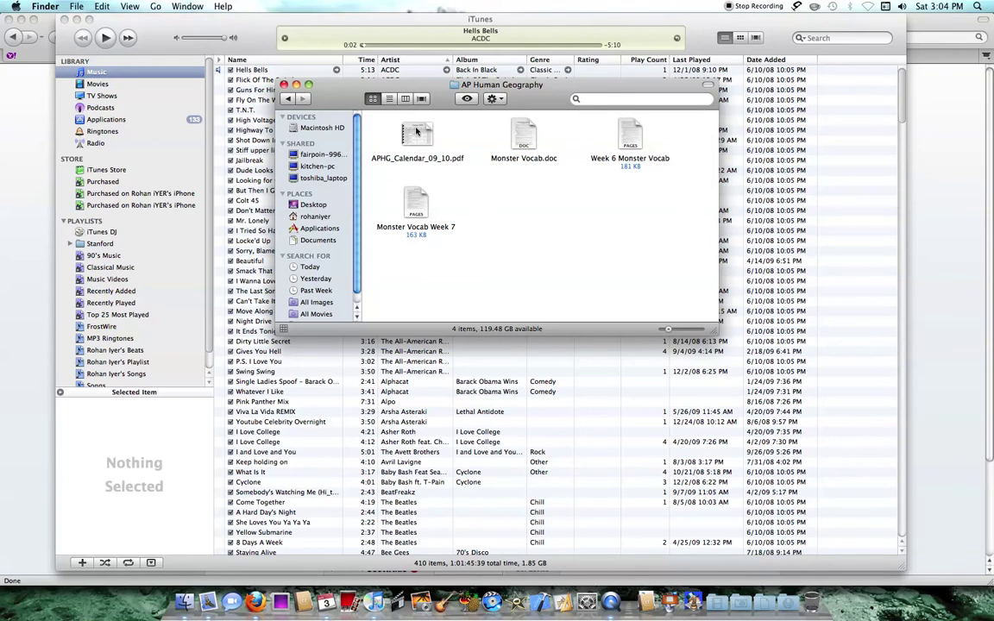
drag(671, 330, 691, 330)
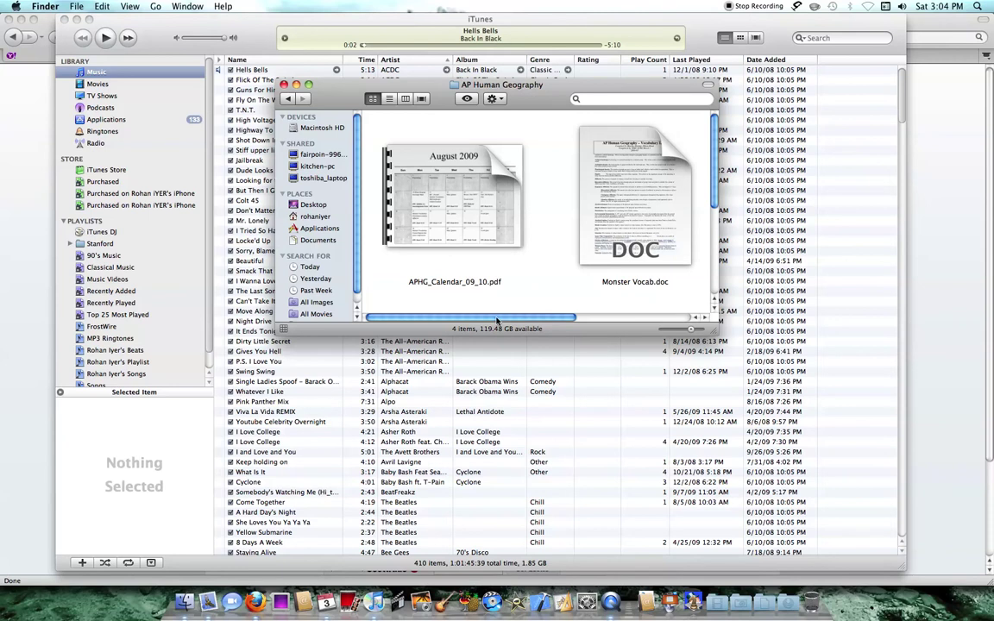
drag(462, 318, 503, 320)
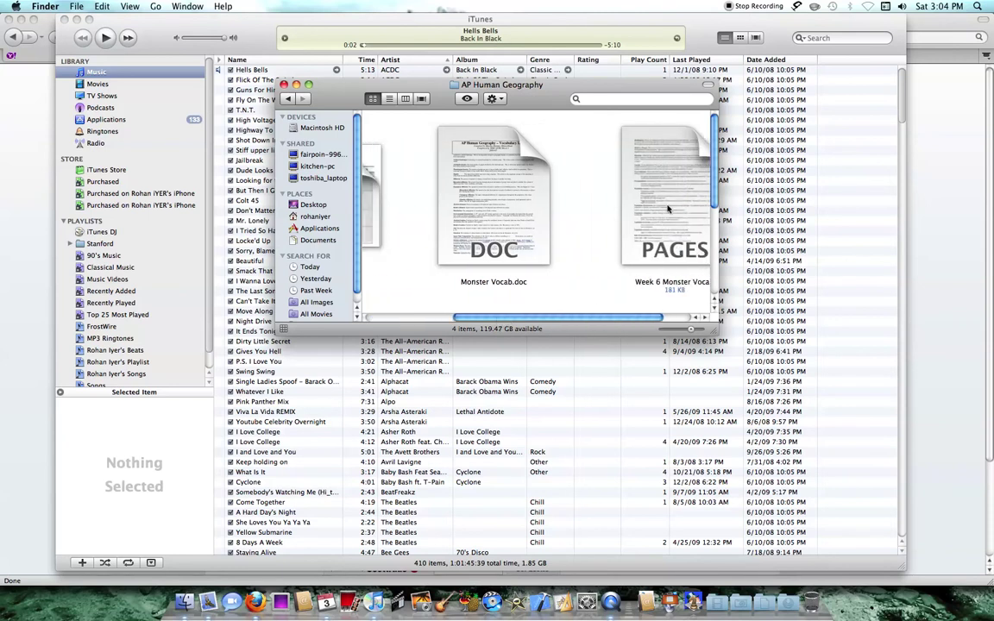
scroll(515, 288, left, 3)
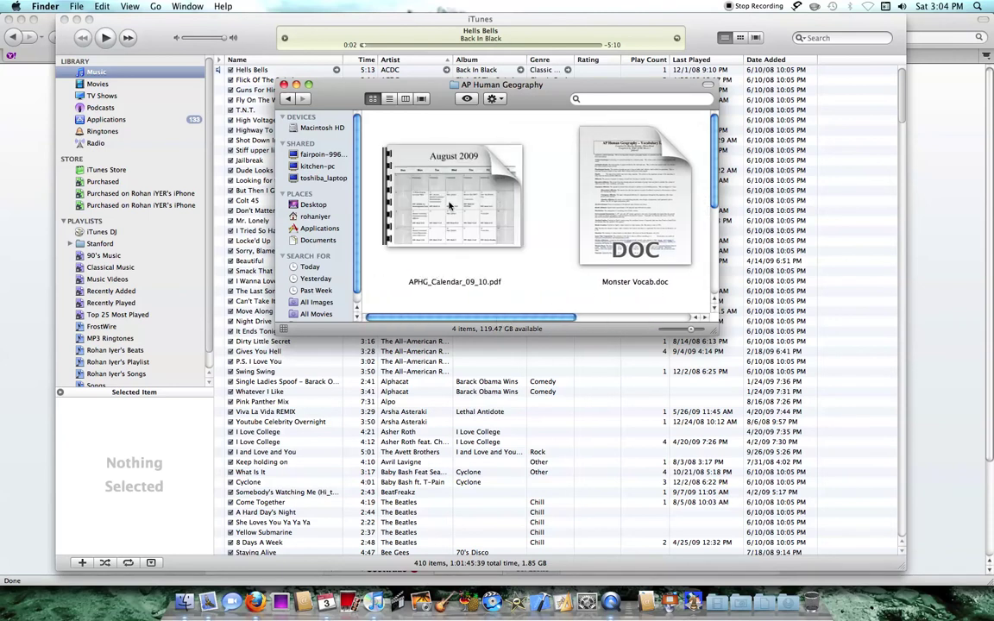
Page the calendar PDF preview forward to December 2009 and back to August, then shrink icons slightly.
mouse_move(447, 202)
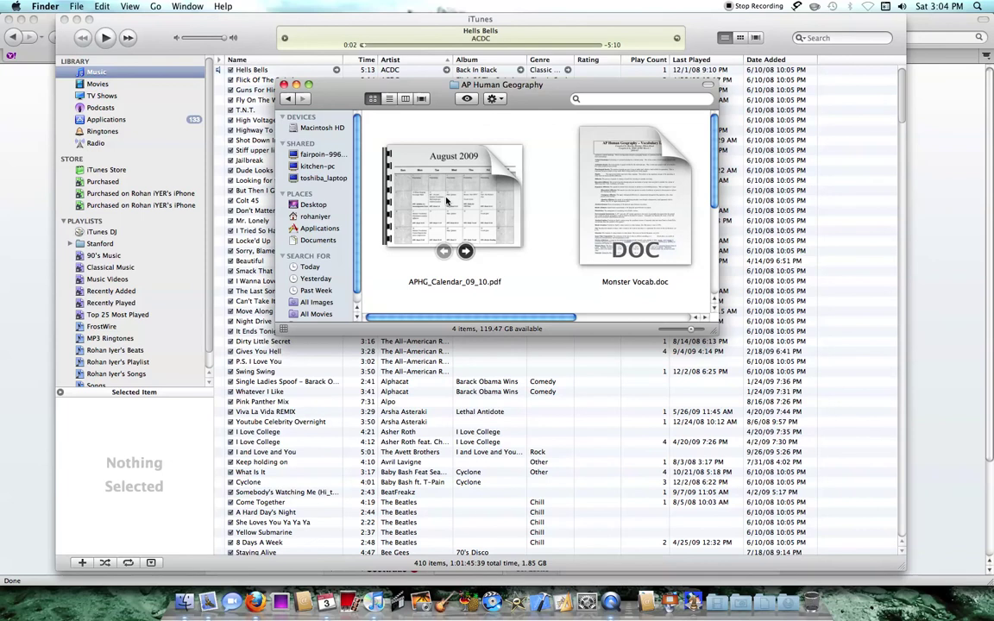
click(465, 251)
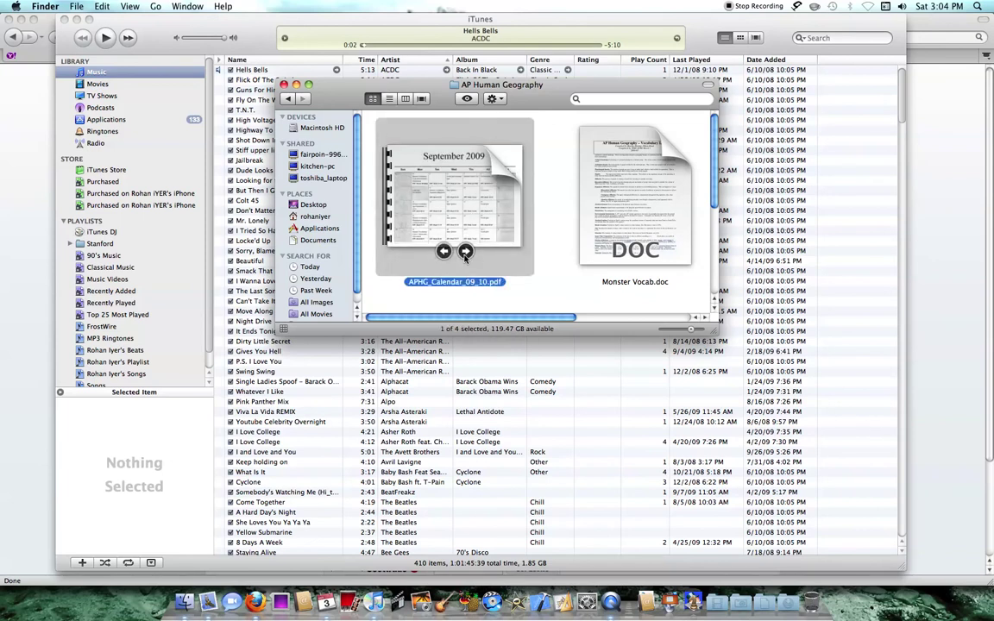
click(465, 251)
click(465, 251)
click(465, 251)
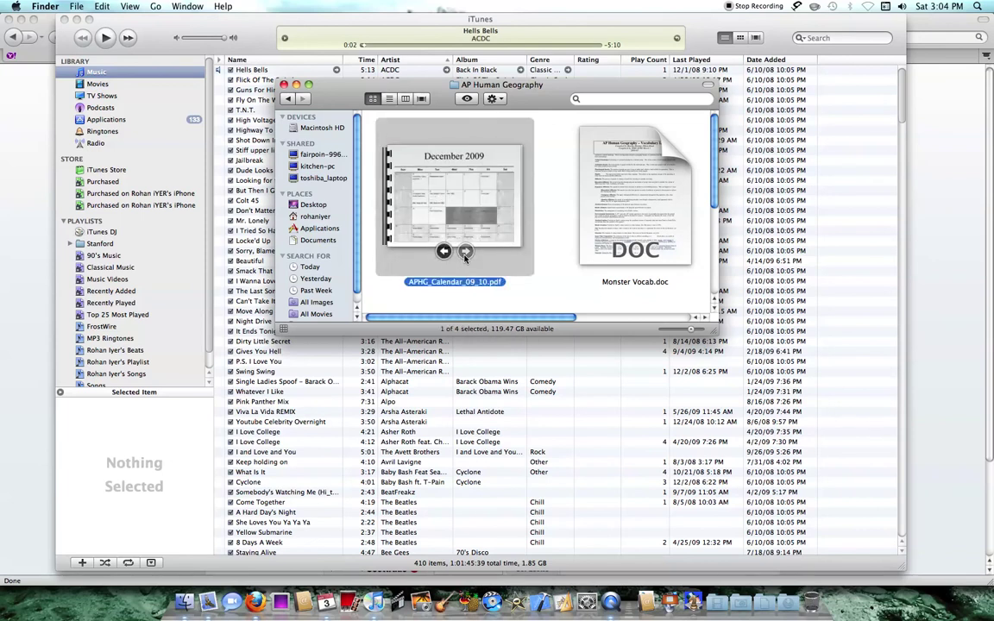
click(443, 251)
click(444, 251)
click(444, 251)
click(444, 251)
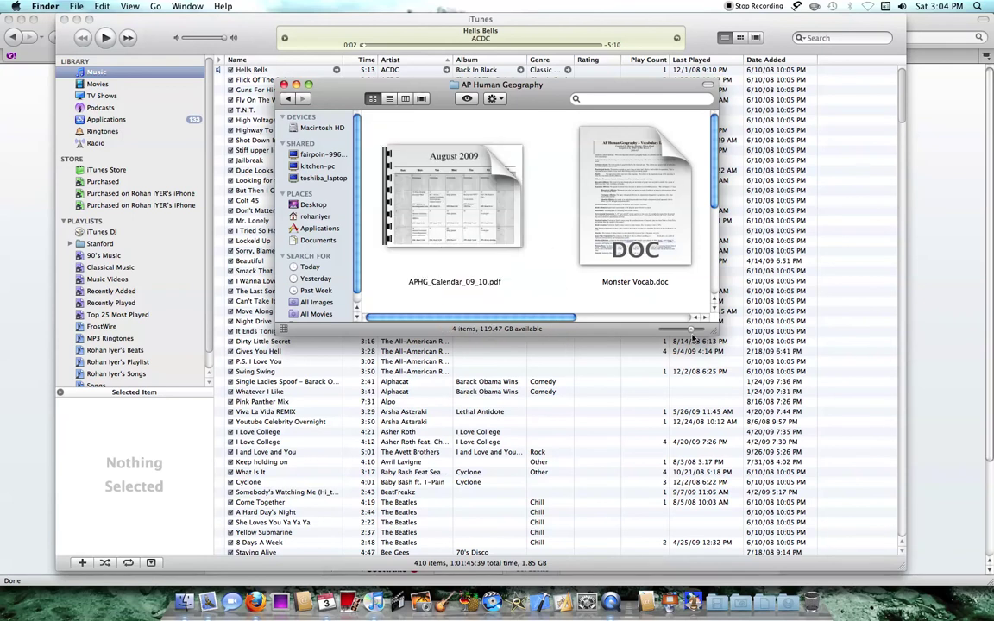
drag(690, 329, 682, 333)
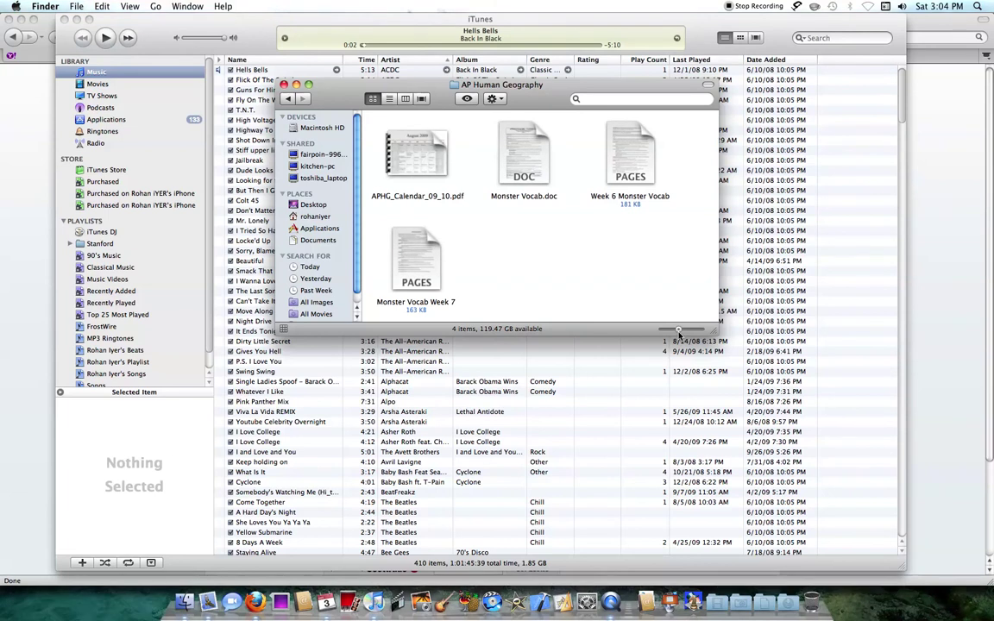